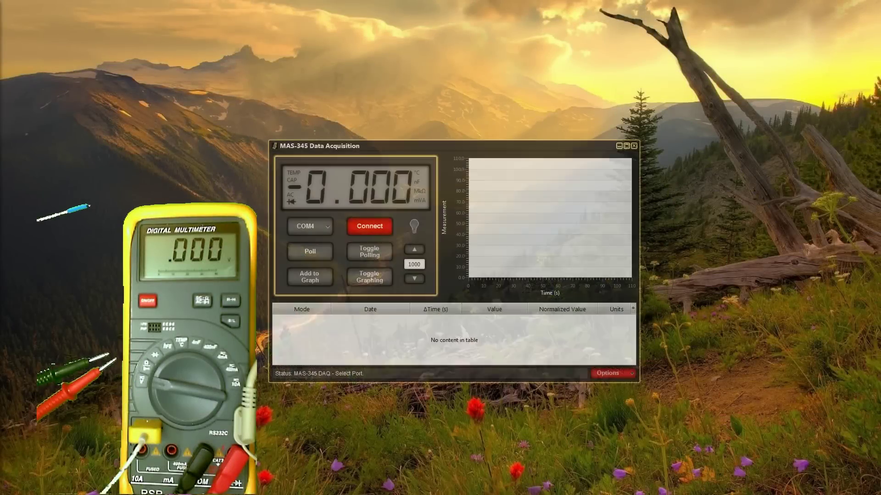
Move and resize the acquisition window, maximize and restore it, leaving it enlarged mid-screen
drag(361, 149, 447, 85)
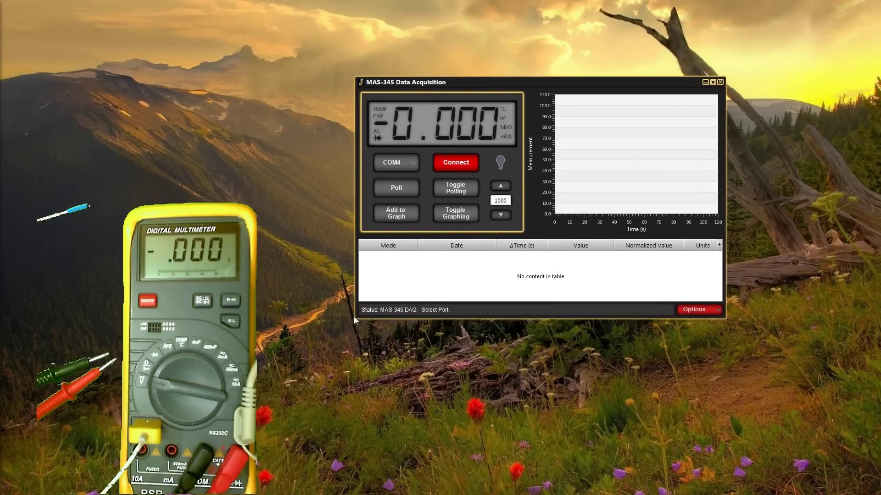
drag(354, 319, 342, 368)
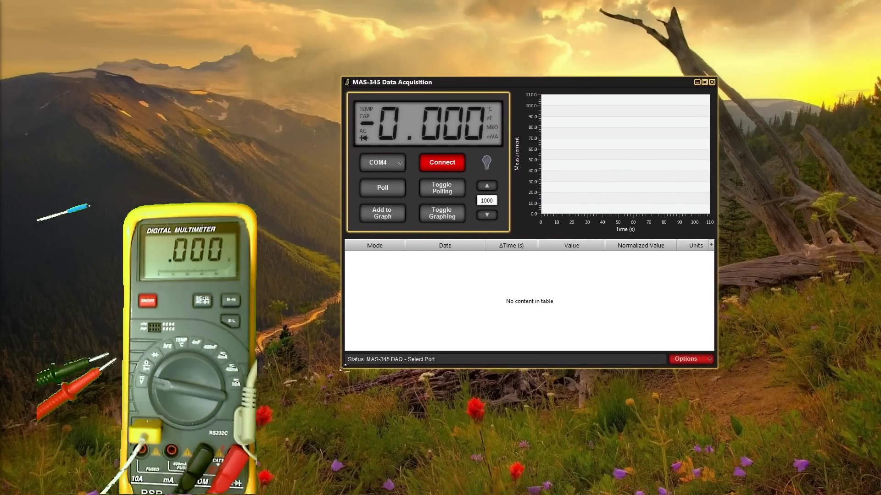
drag(723, 291, 786, 317)
drag(607, 82, 454, 4)
double_click(454, 6)
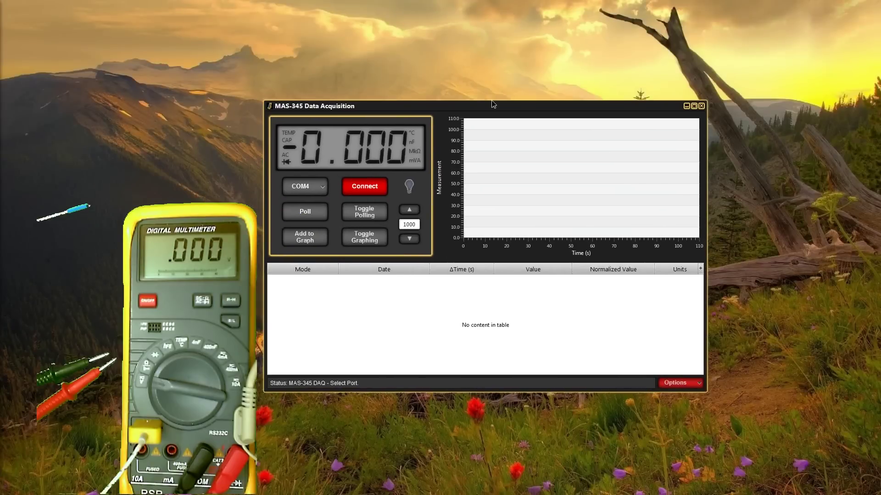
click(701, 105)
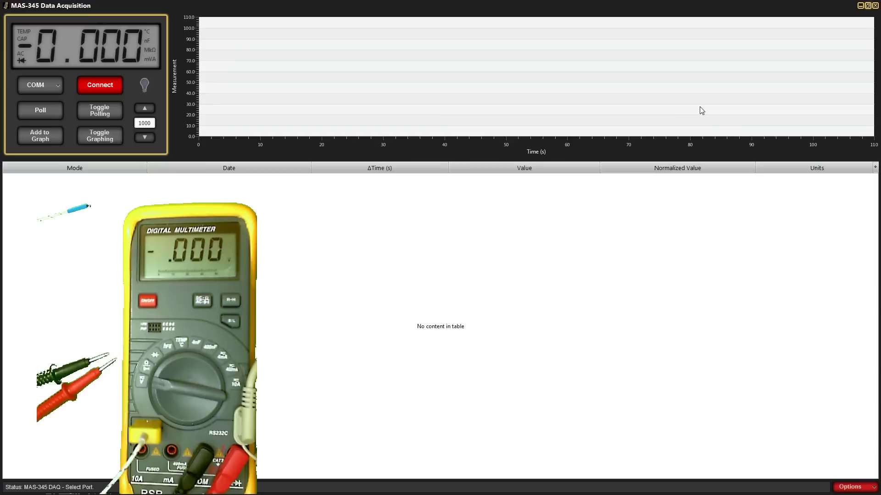
click(867, 5)
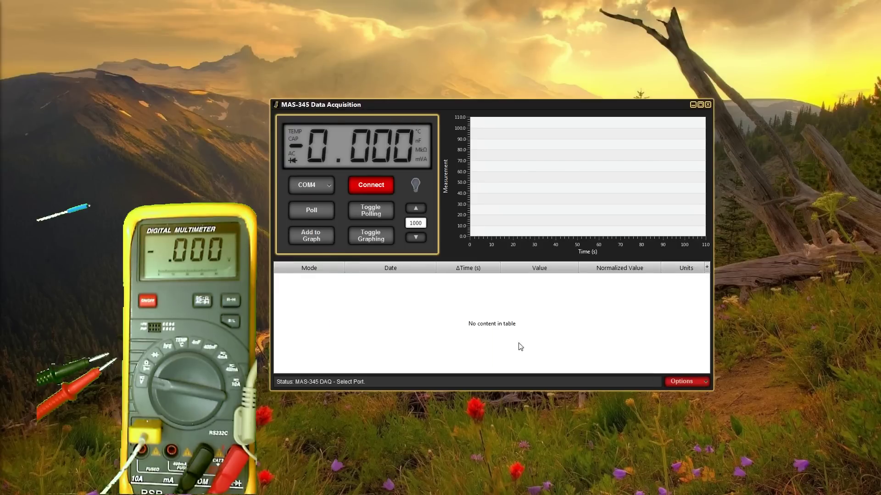
Select COM4 from the port list and connect to the multimeter
click(326, 178)
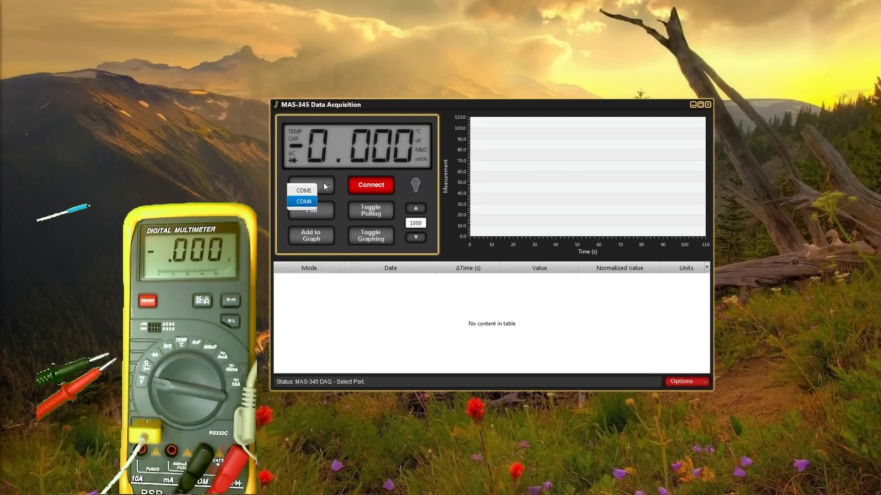
click(305, 202)
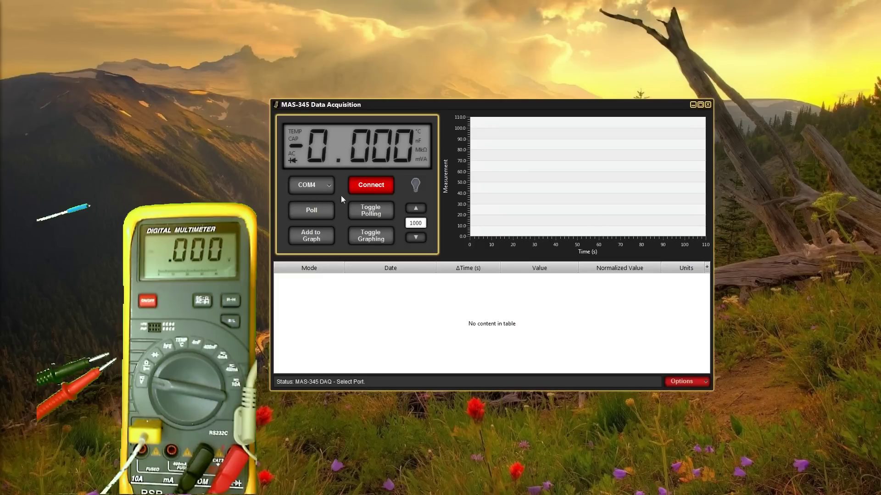
click(375, 189)
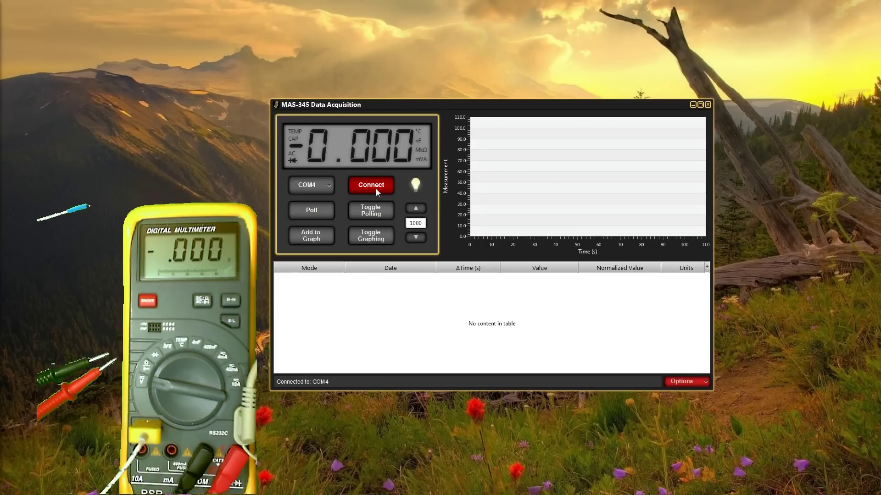
Toggle polling on so readings log continuously into the table and graph
click(375, 213)
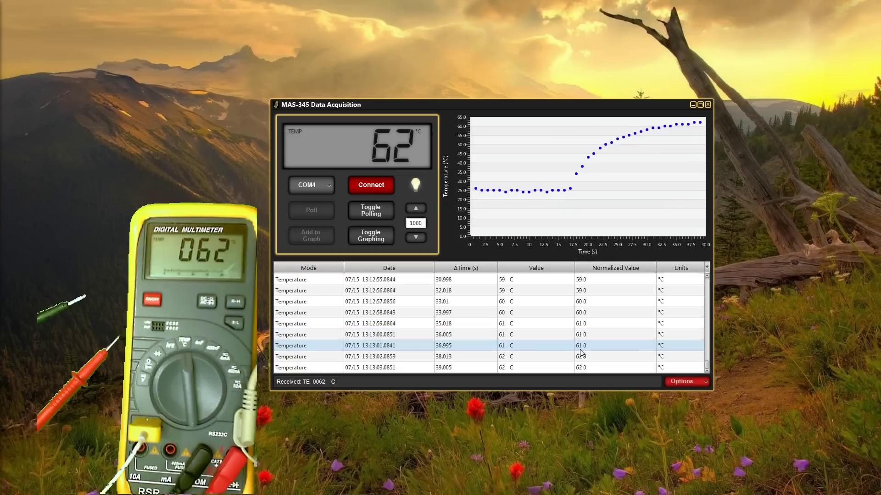
Raise the polling interval to 1125 after the temperature climbs to about 63 °C
click(414, 209)
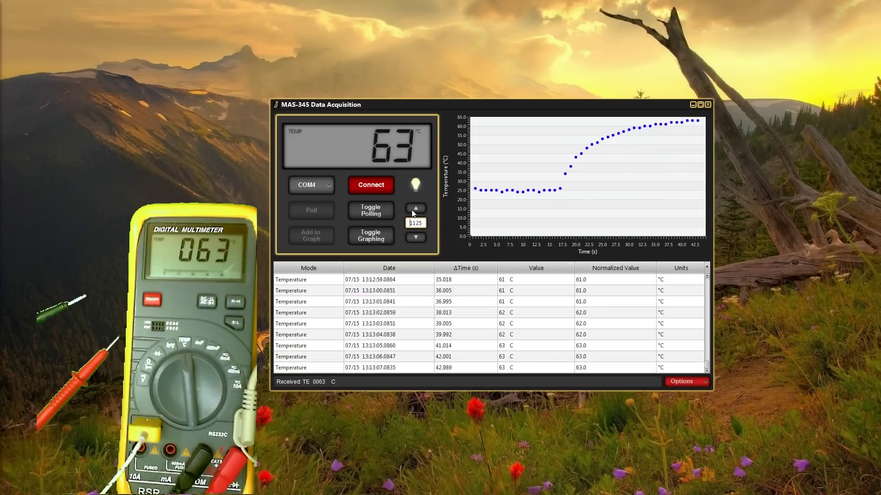
Step the polling interval down through 750 and 250 to 125
click(417, 237)
click(417, 238)
click(418, 237)
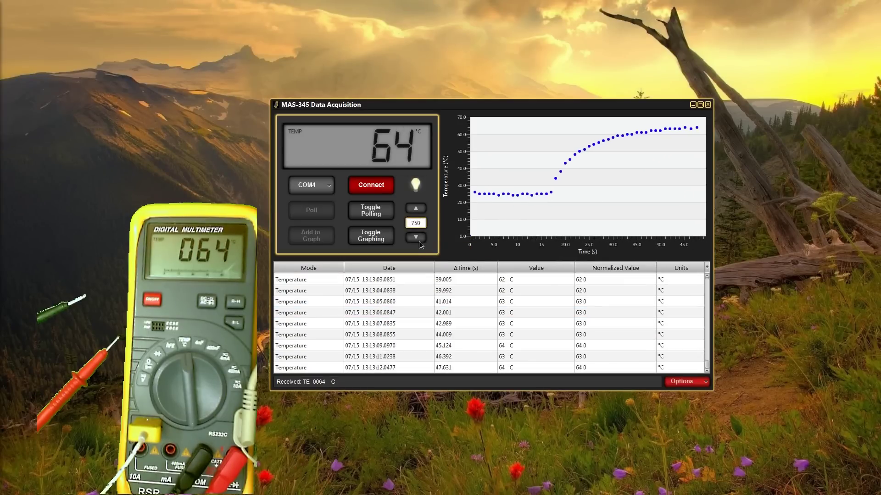
click(417, 237)
click(417, 237)
click(417, 237)
click(418, 237)
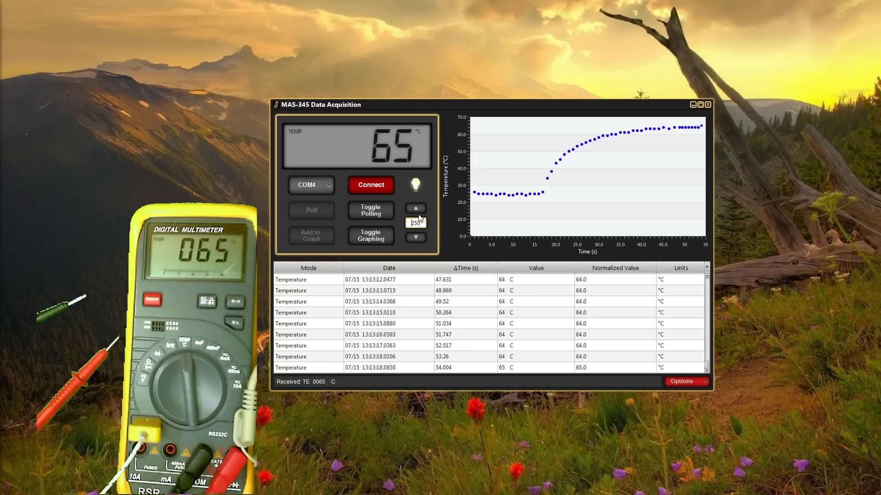
click(416, 239)
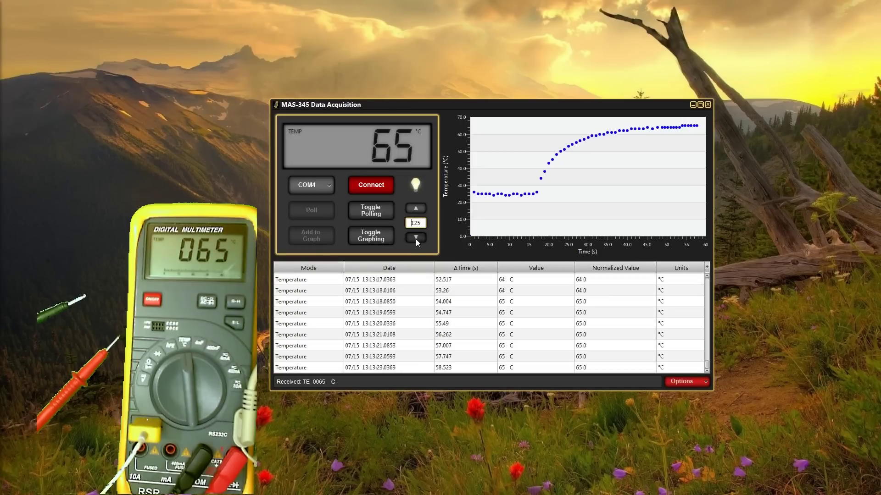
Raise the interval back to 1000, then select the field and type 5000
click(415, 213)
click(414, 213)
click(415, 213)
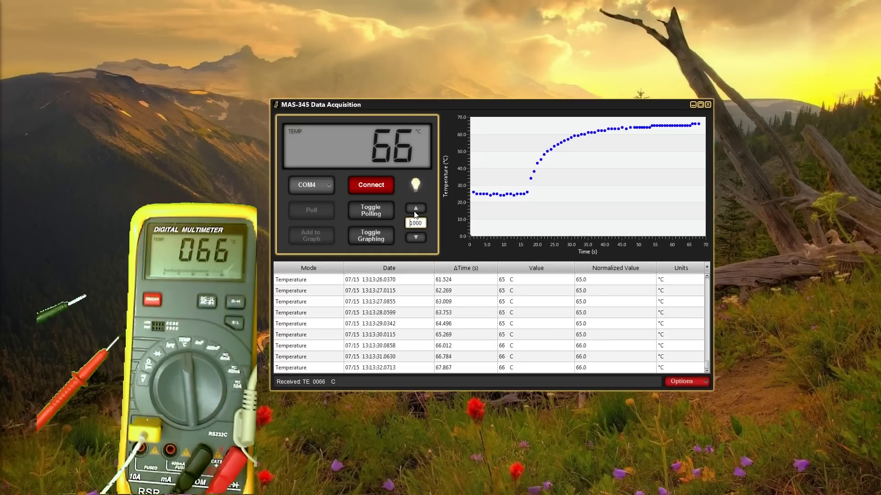
double_click(414, 221)
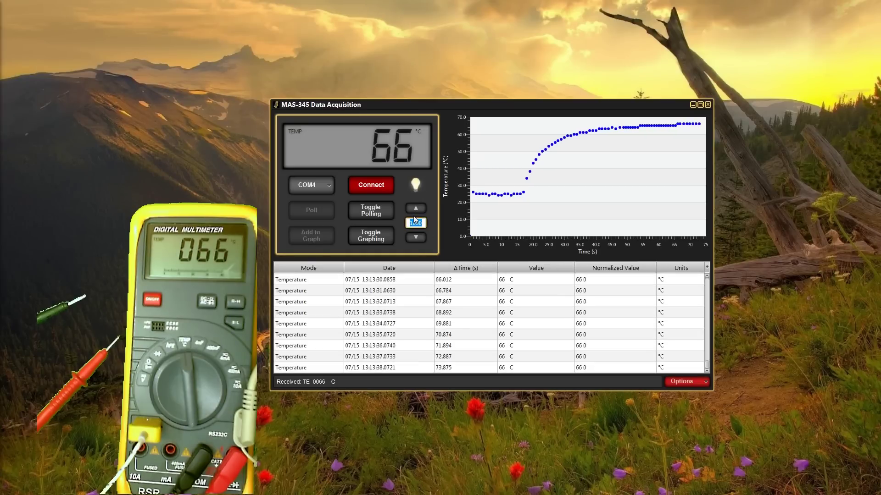
text(5000)
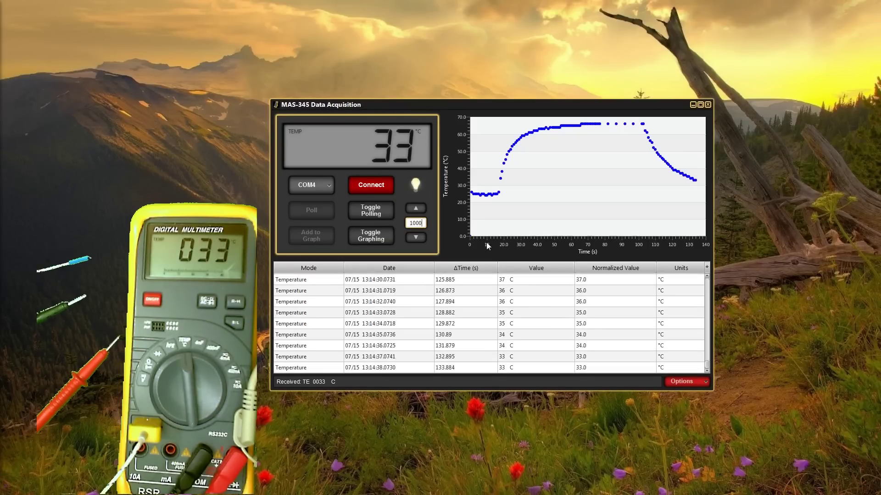
Let the log record cooling to 32 °C, then bring up the Options list
click(679, 381)
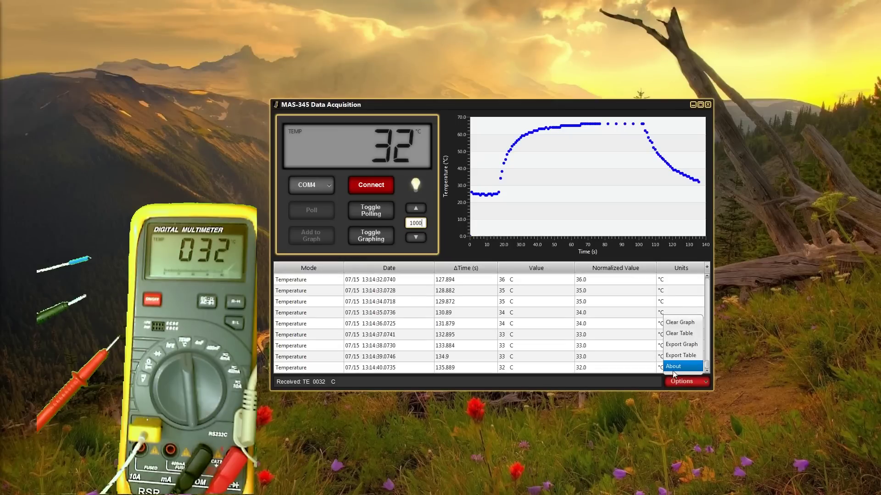
View the About box from Options, nudging it left, then close it
click(672, 370)
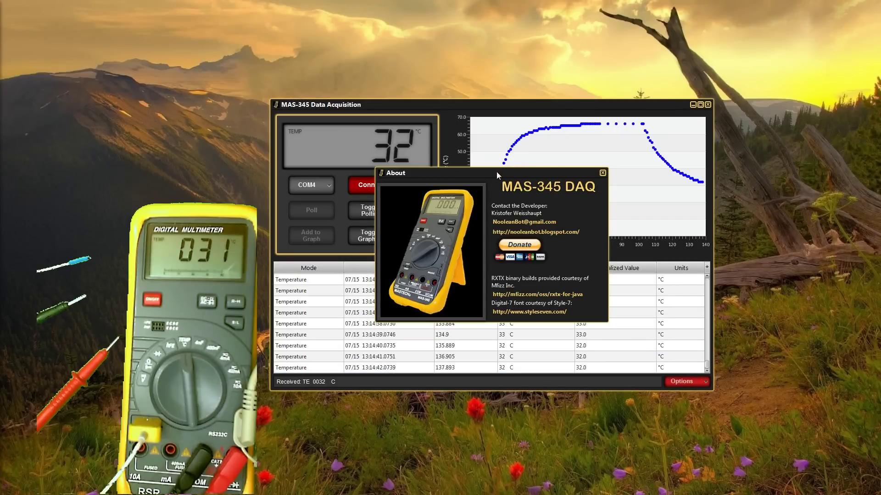
drag(496, 171, 488, 174)
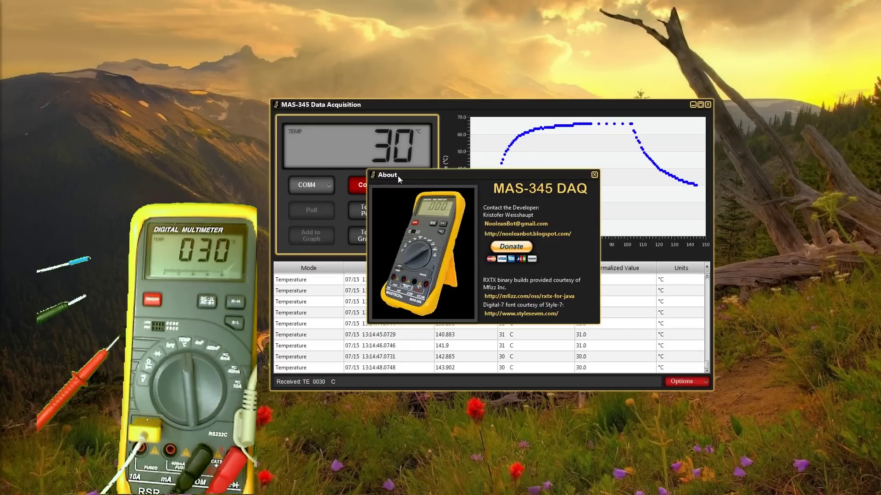
click(594, 174)
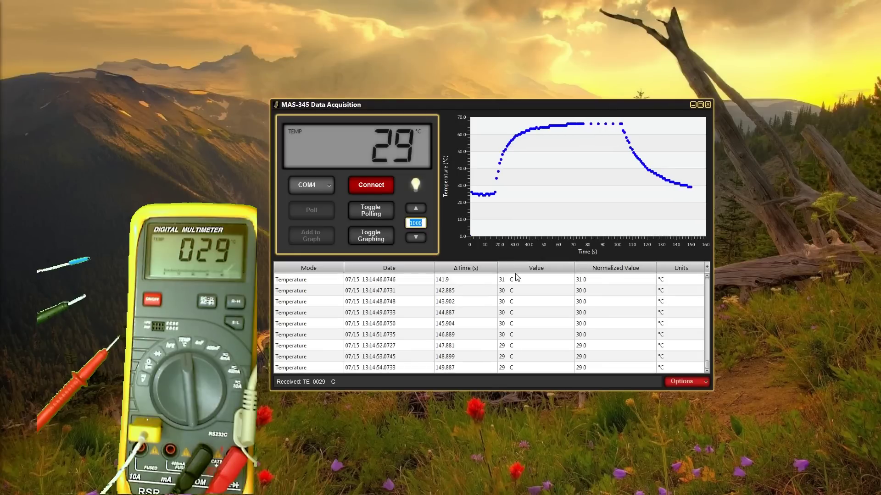
Dismiss the About box, cancel the Options list, and switch to Chrome's new tab
click(521, 277)
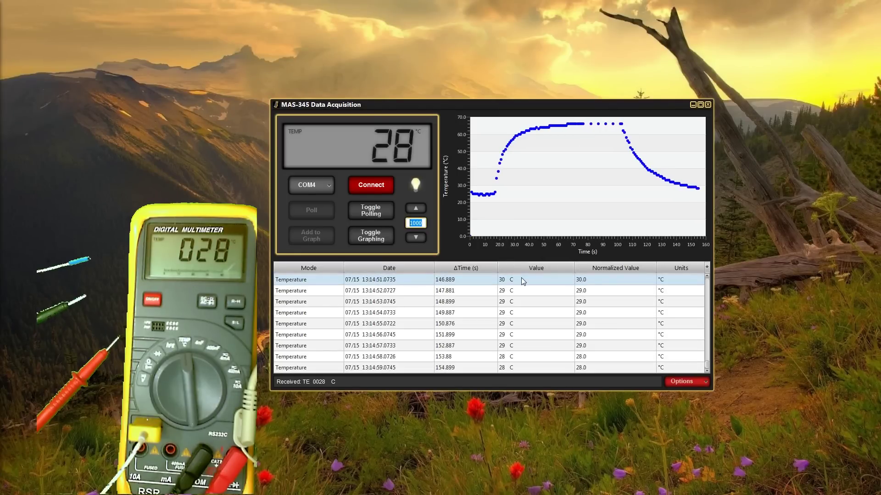
click(674, 379)
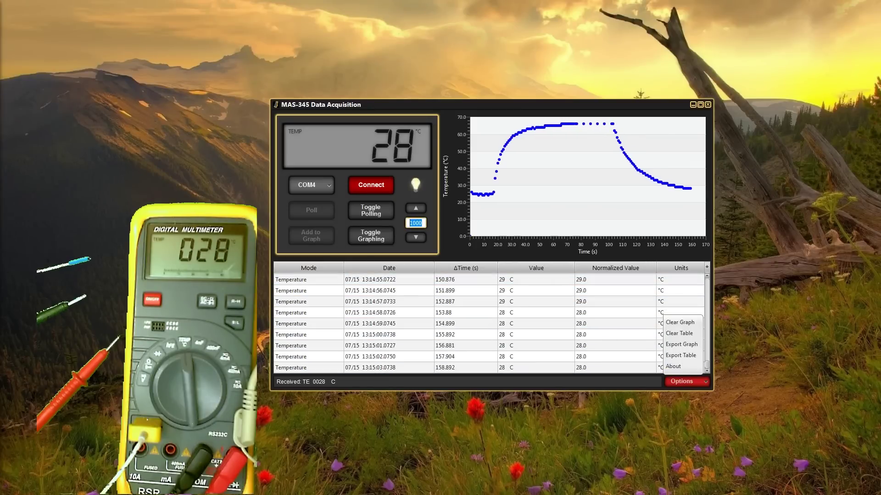
key(Escape)
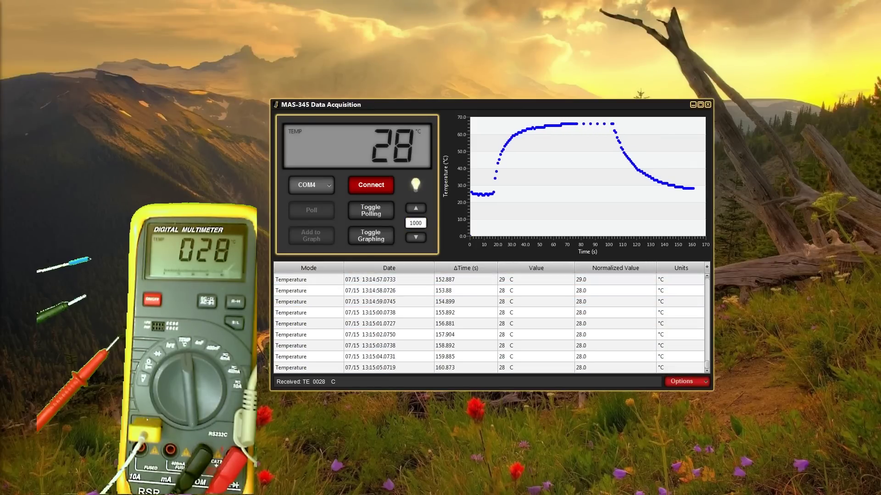
key(alt+Tab)
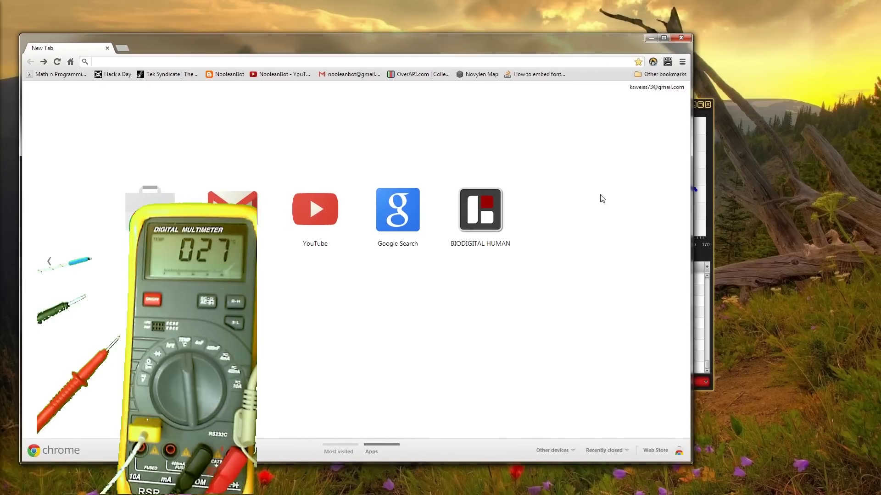
Export the graph over the existing graph.html on the Desktop, confirming the replacement
click(714, 228)
click(707, 383)
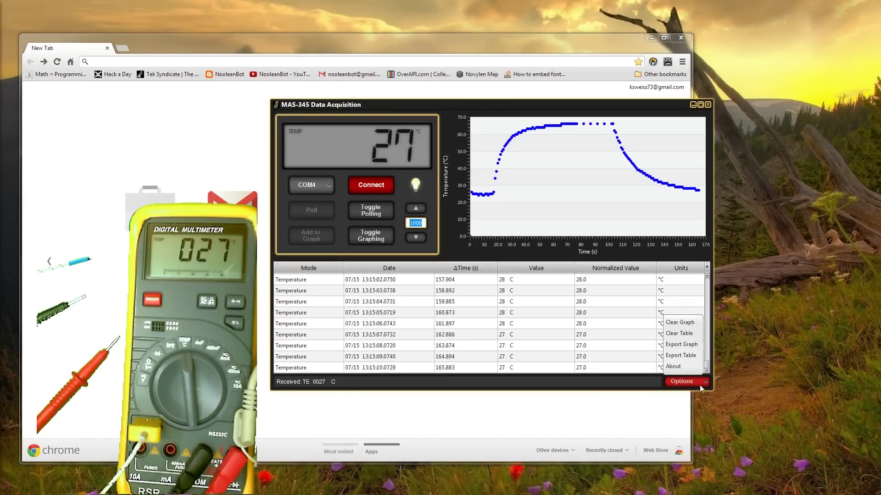
click(689, 354)
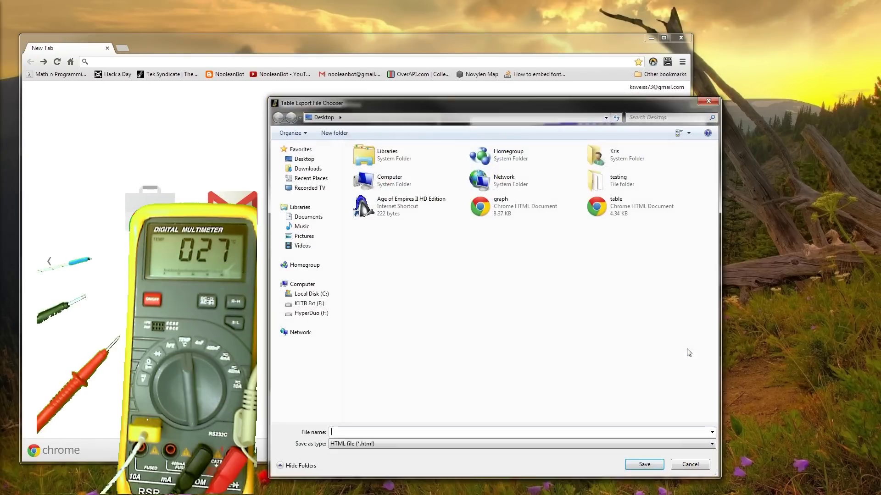
click(500, 214)
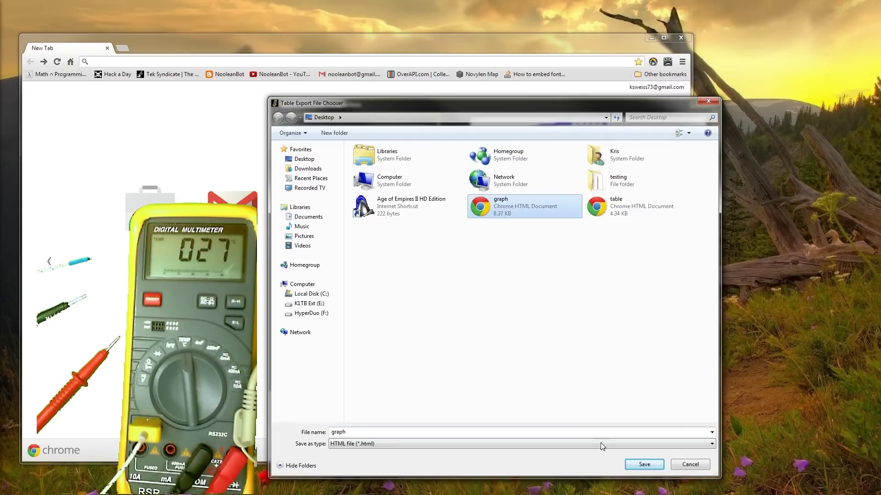
click(643, 464)
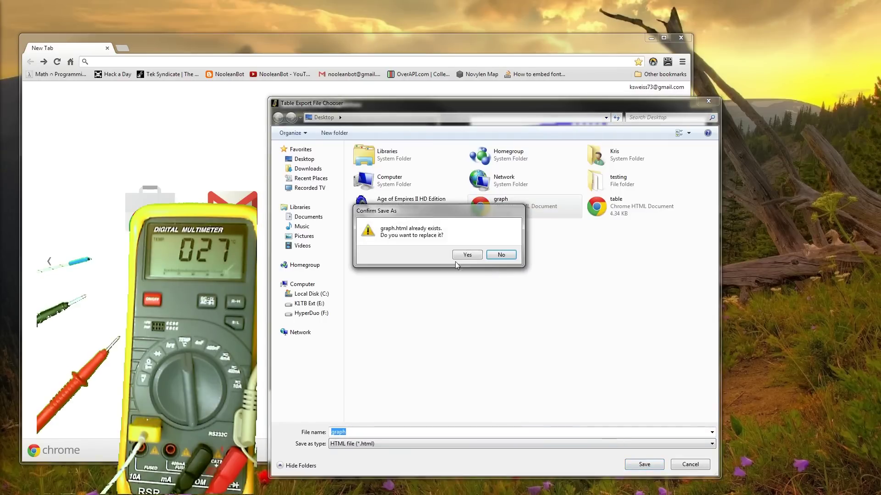
click(467, 256)
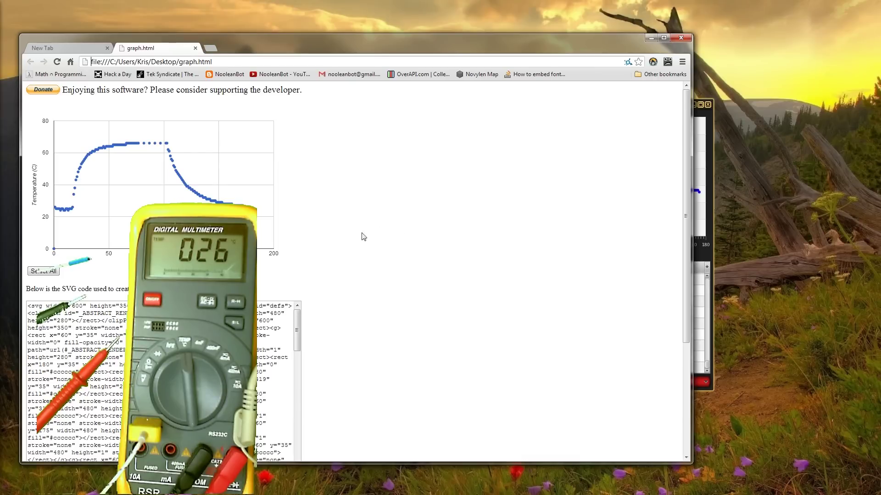
mouse_move(148, 144)
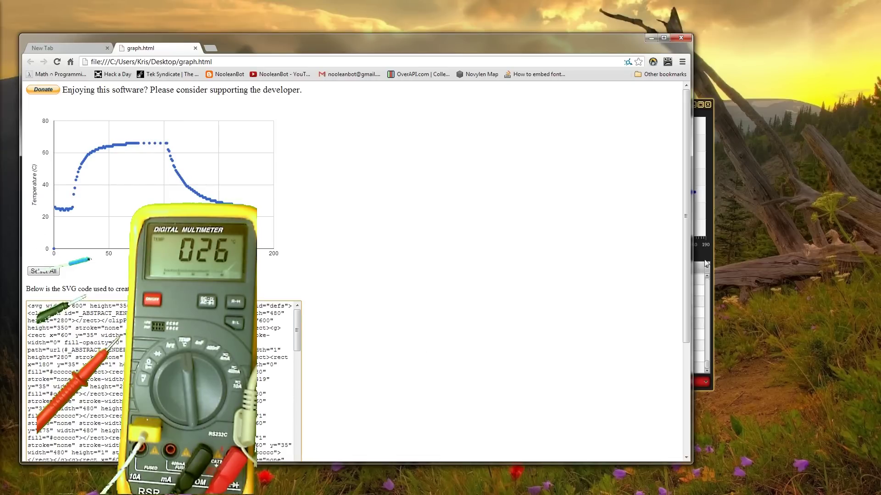
Export the readings table over the existing table.html, confirming the overwrite
click(712, 254)
click(701, 381)
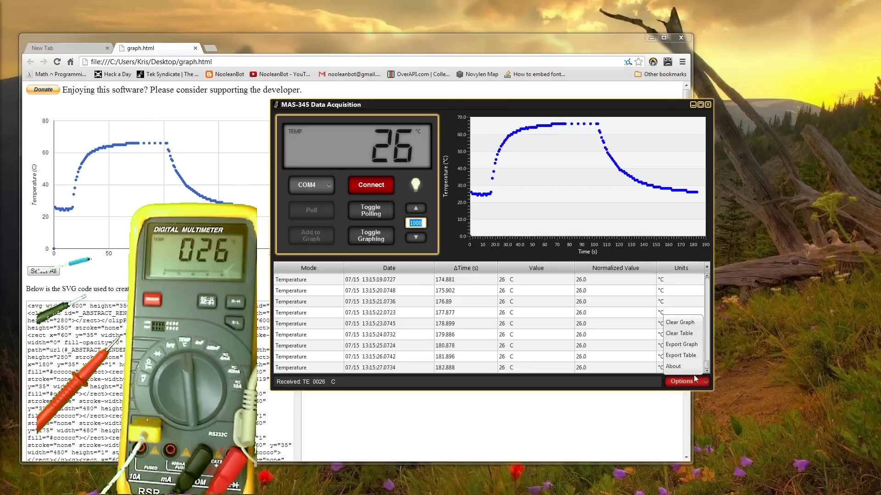
click(690, 356)
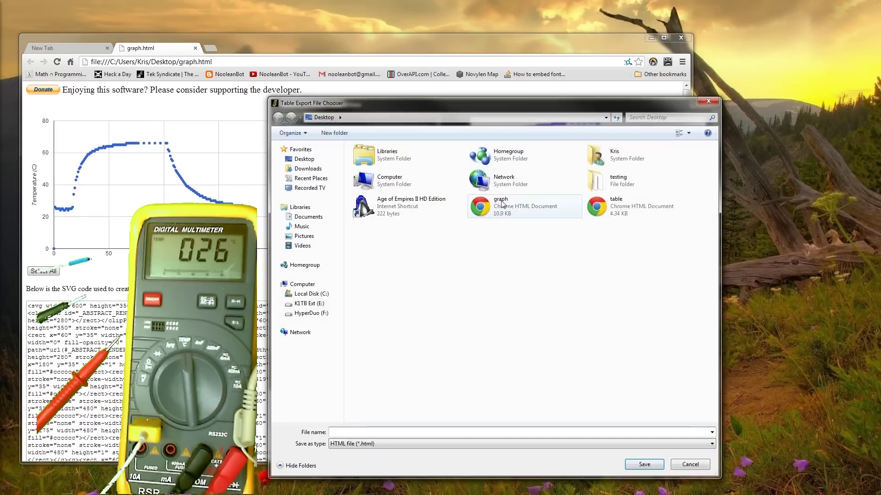
click(640, 206)
click(644, 465)
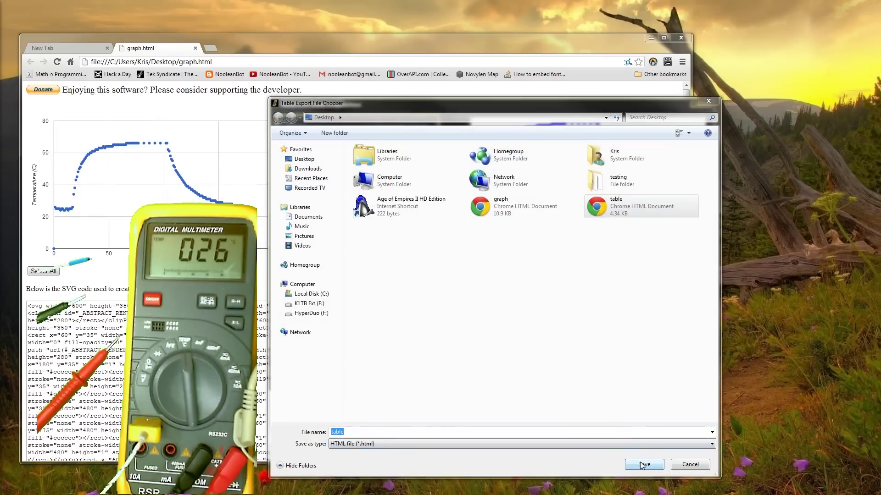
click(468, 255)
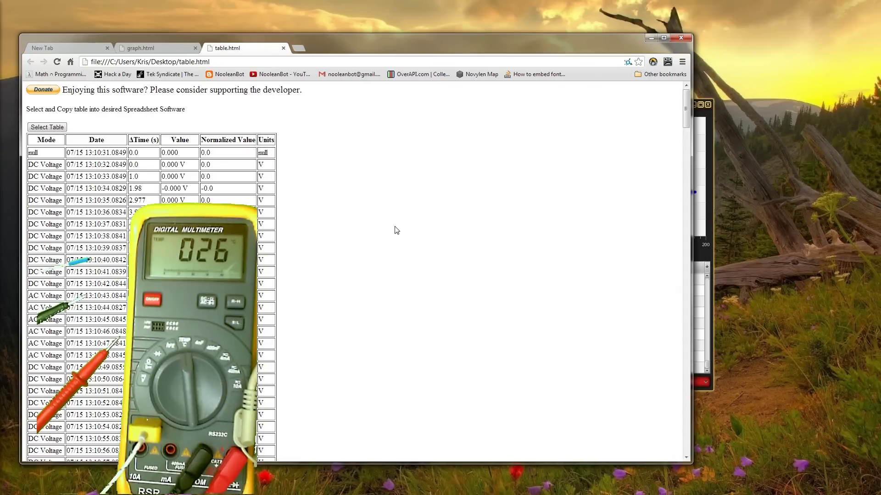
Copy the whole readings table from table.html and paste it into Excel's Book1 at A1
click(48, 127)
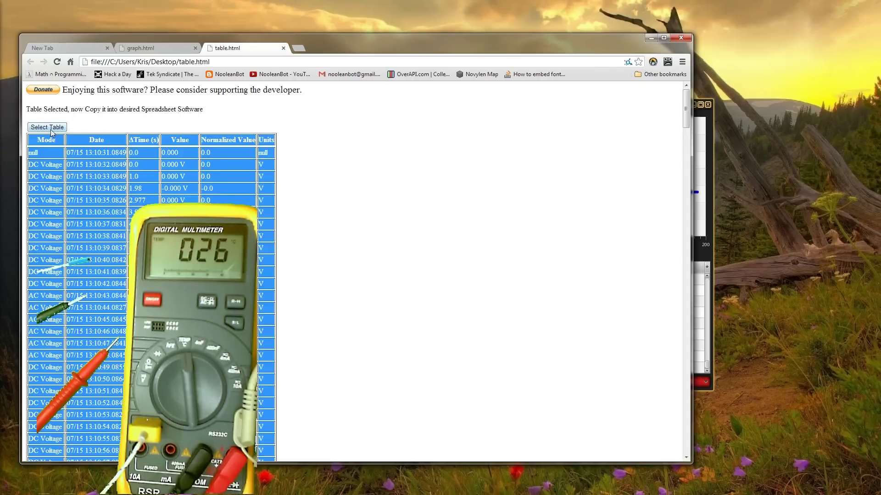
scroll(47, 127, down, 7)
scroll(353, 270, up, 7)
key(ctrl+c)
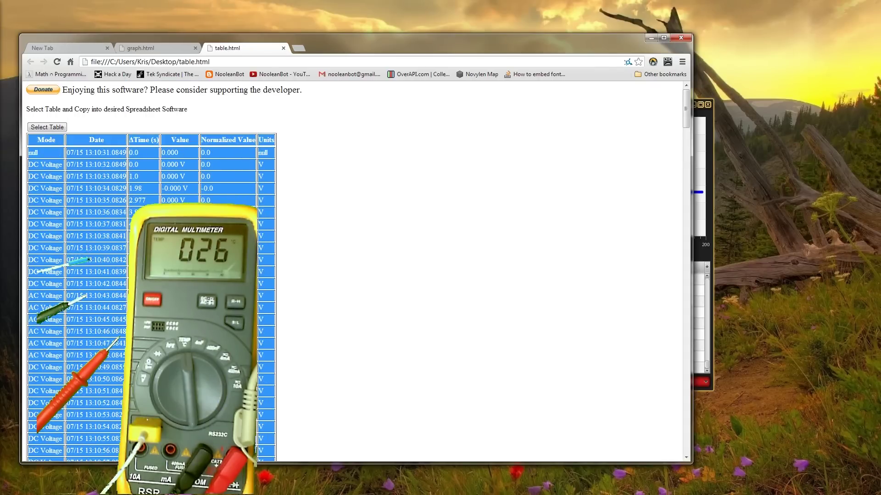
key(ctrl+v)
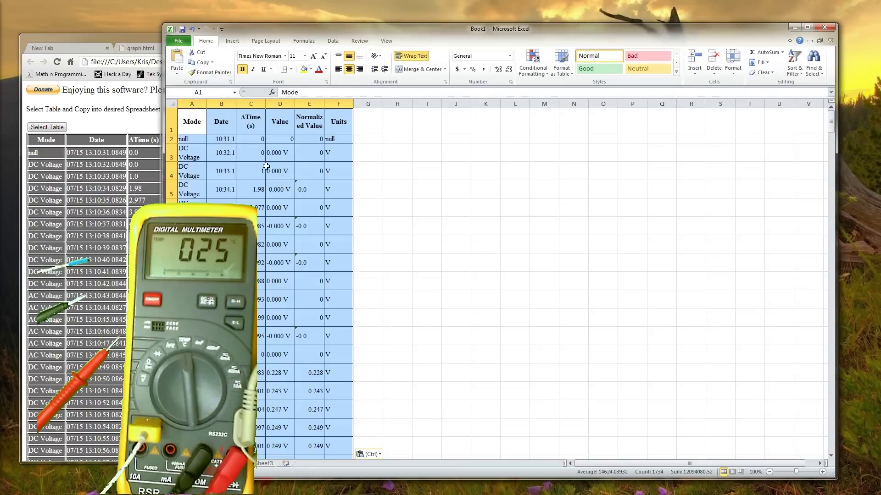
Erase the non-temperature rows A1:F114 from the pasted data
click(428, 261)
drag(830, 124, 820, 242)
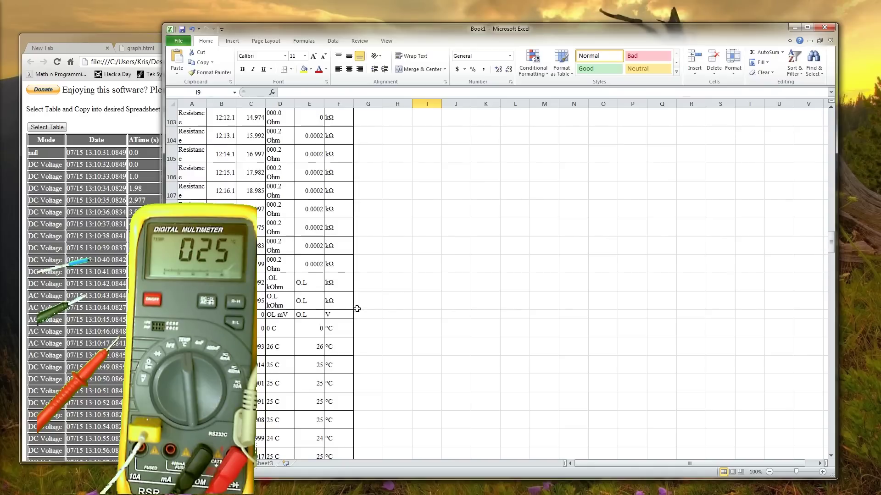
drag(345, 313, 177, 4)
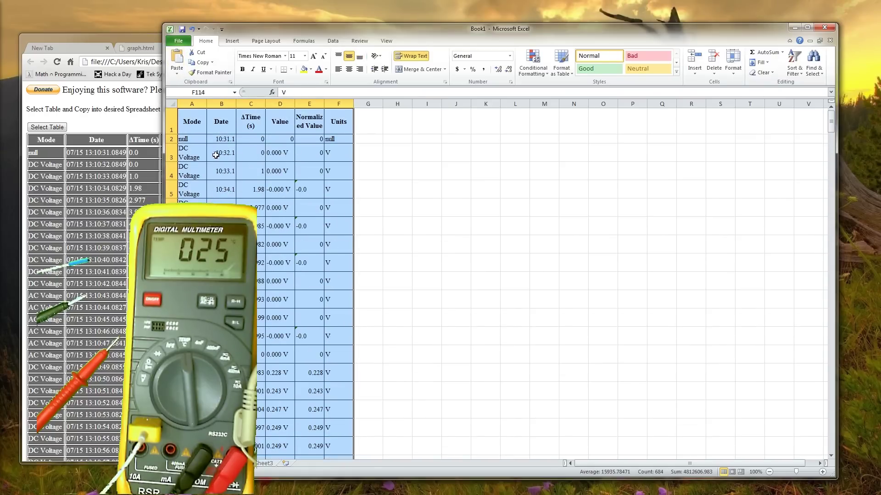
key(Delete)
Move to the ΔTime value in C115 and bring up the Insert chart options
key(Down)
key(Home)
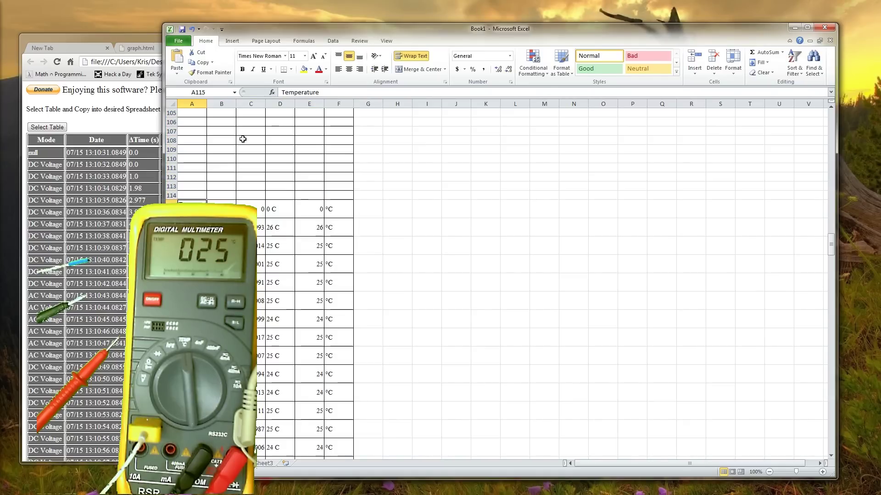
key(Right)
key(Right)
key(alt+n)
Insert the second Scatter chart type and bring up its Select Data Source dialog
click(437, 62)
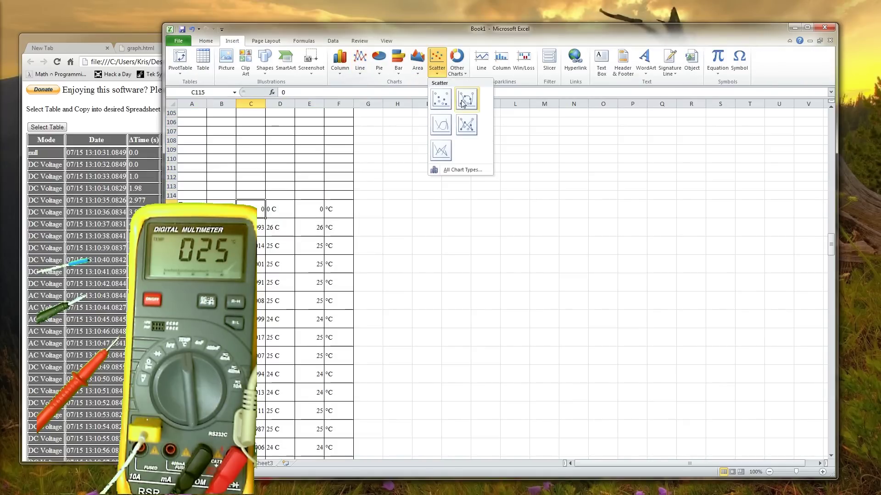
click(464, 100)
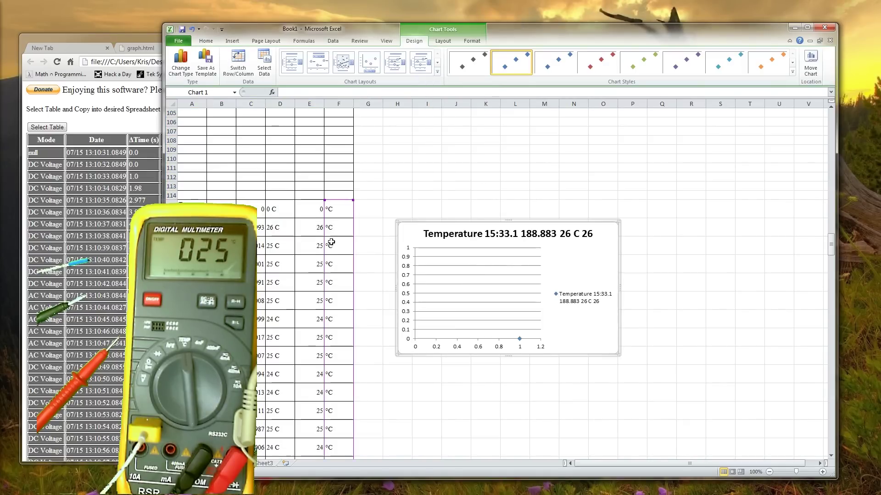
click(443, 42)
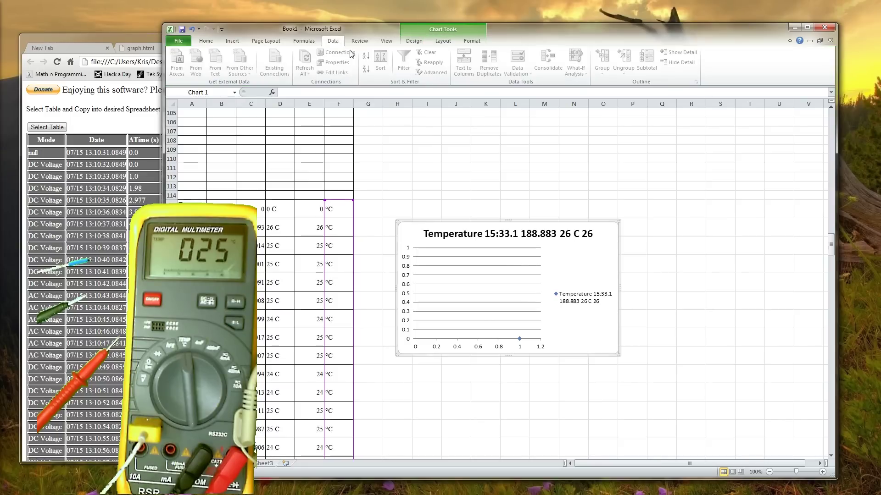
click(419, 44)
click(265, 69)
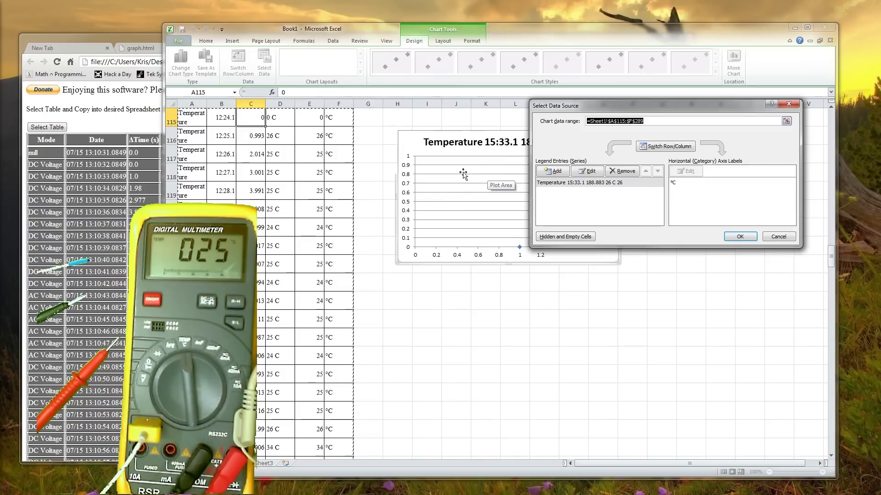
Remove the guessed series and add a new series named Temp
click(613, 173)
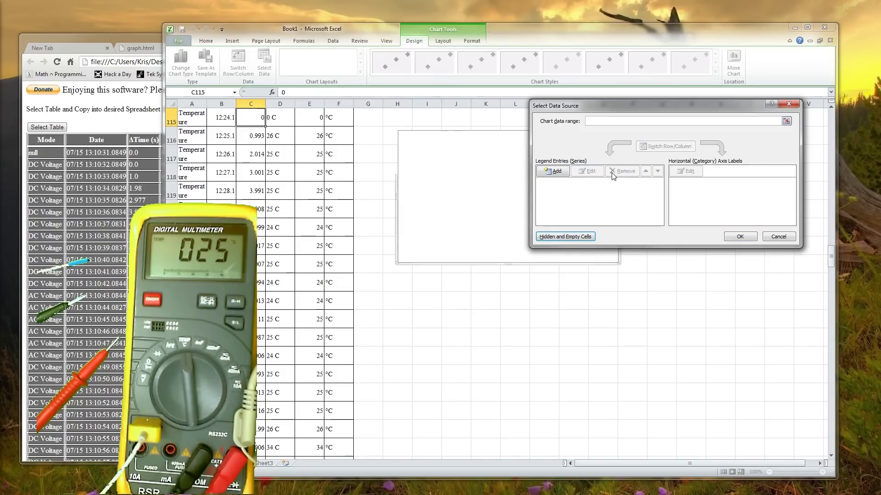
click(552, 171)
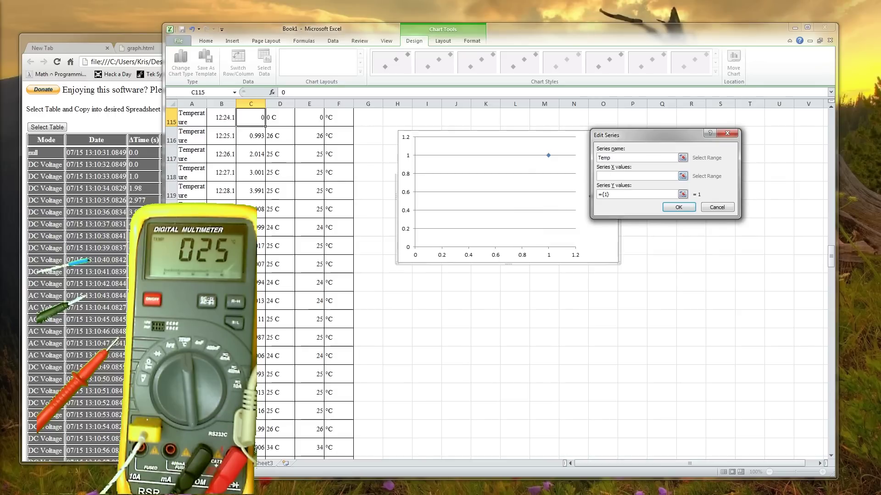
text(Temp)
click(616, 176)
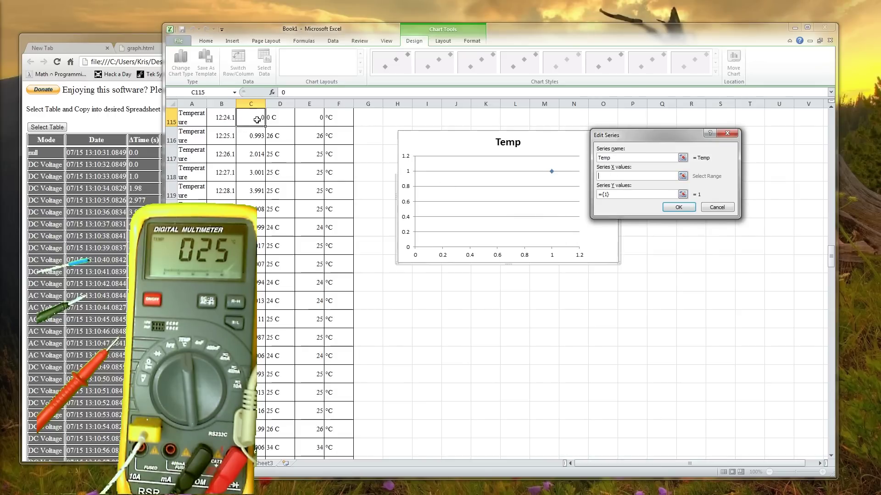
Set the Temp series X values to column C and Y values to column E, then confirm
click(257, 120)
scroll(263, 173, up, 3)
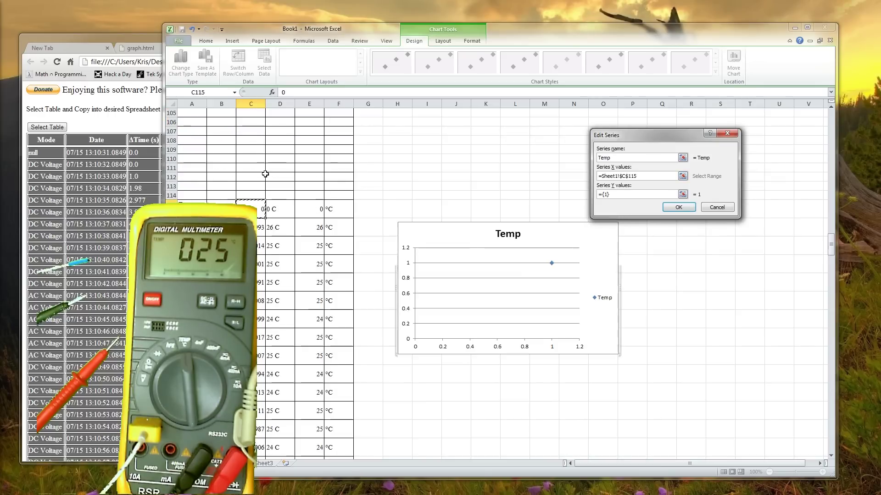
click(256, 103)
click(682, 194)
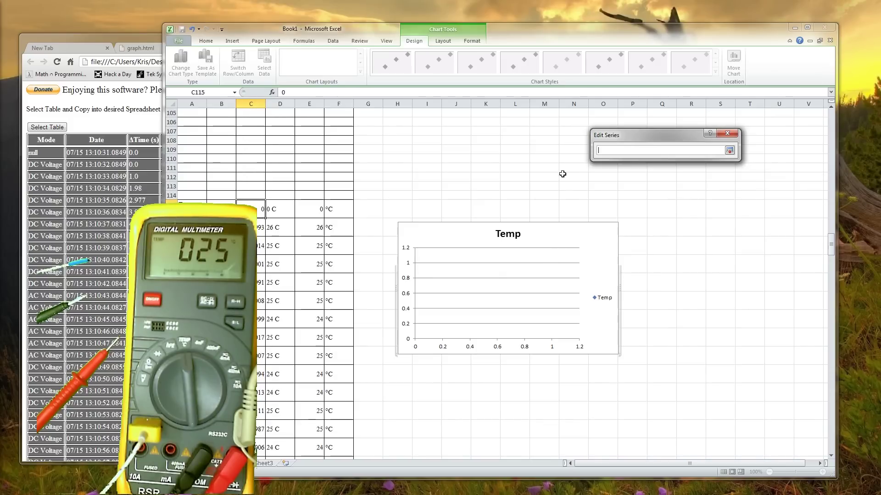
click(309, 102)
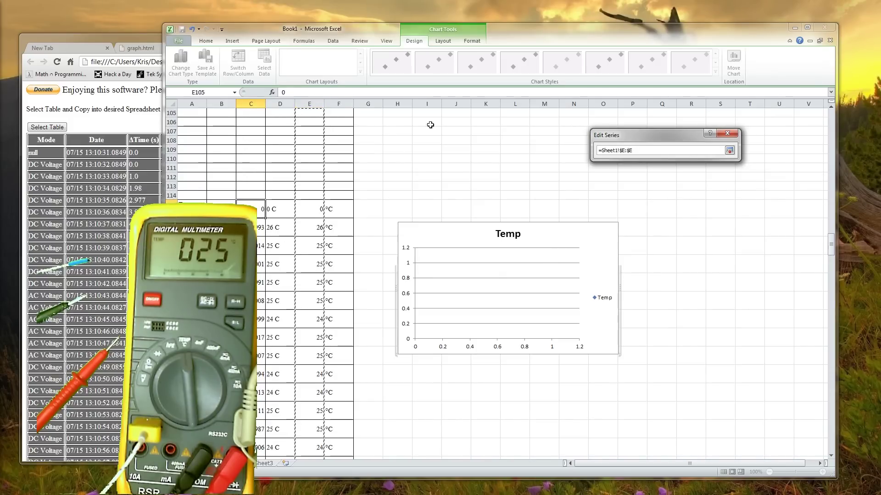
click(730, 151)
click(678, 207)
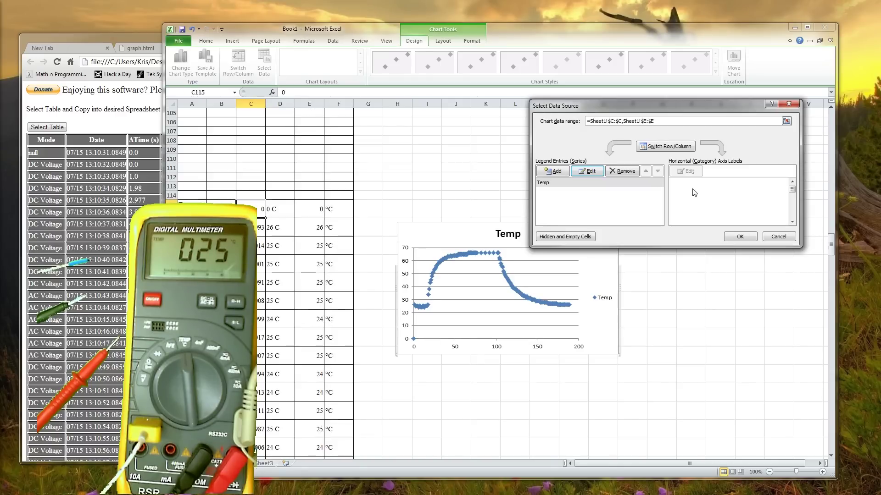
click(742, 236)
Move the Temp chart higher on the sheet, deselect it, and close the workbook
drag(566, 232, 555, 198)
click(426, 373)
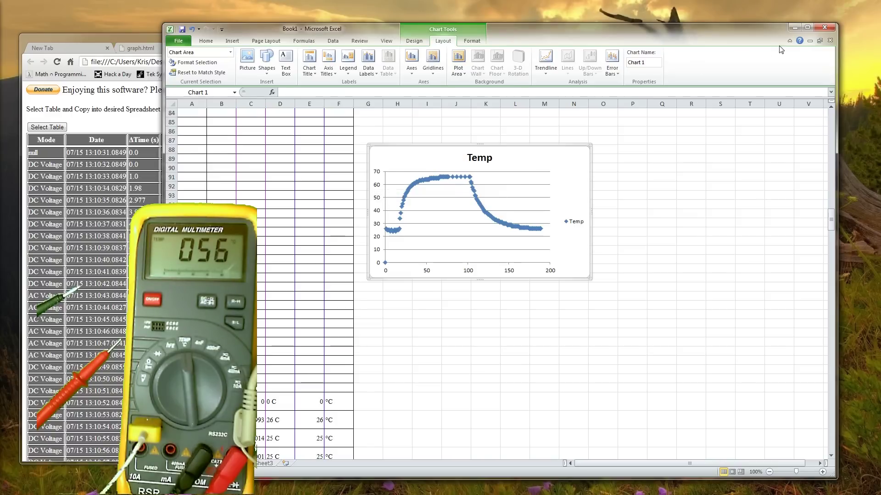
click(831, 27)
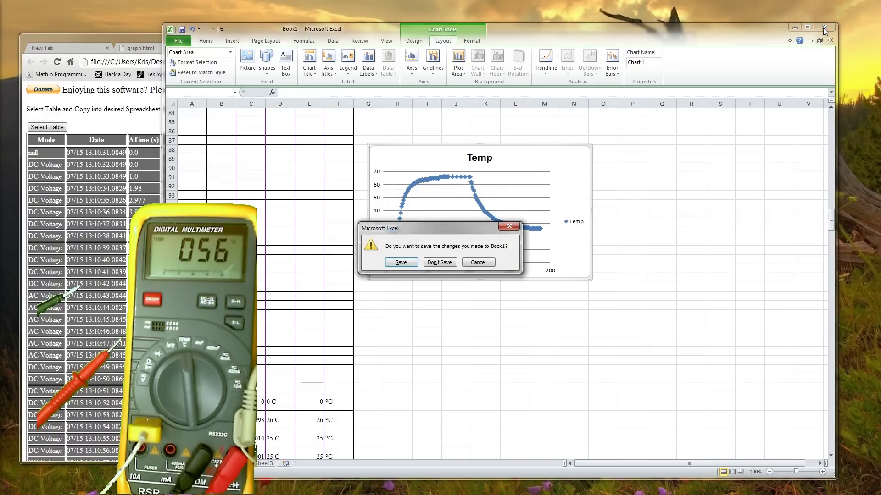
Discard Book1 without saving and return to the graph.html tab in Chrome
click(439, 262)
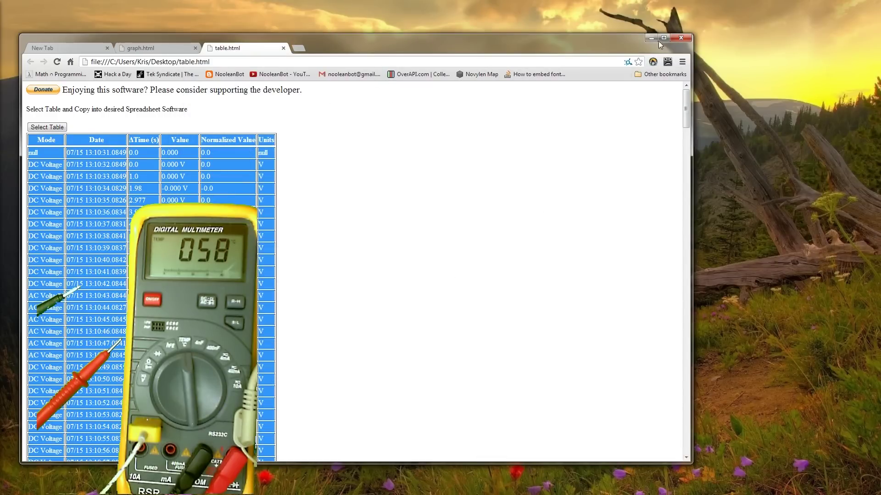
click(305, 127)
click(161, 50)
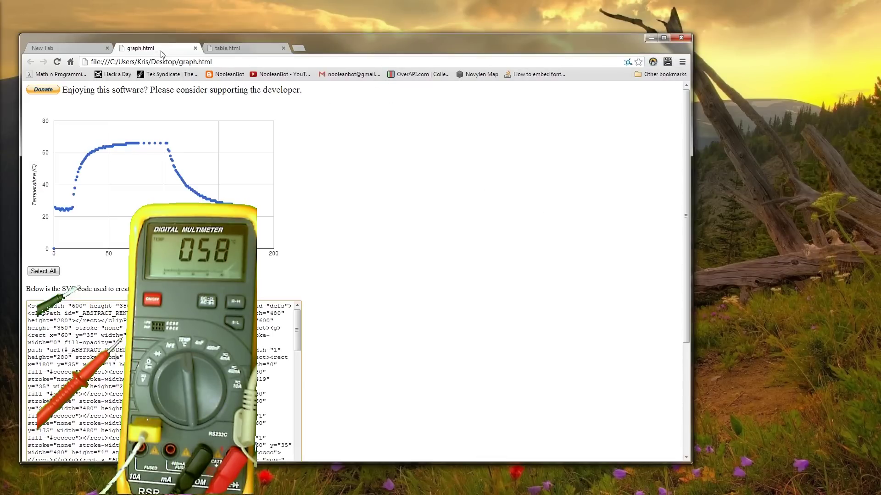